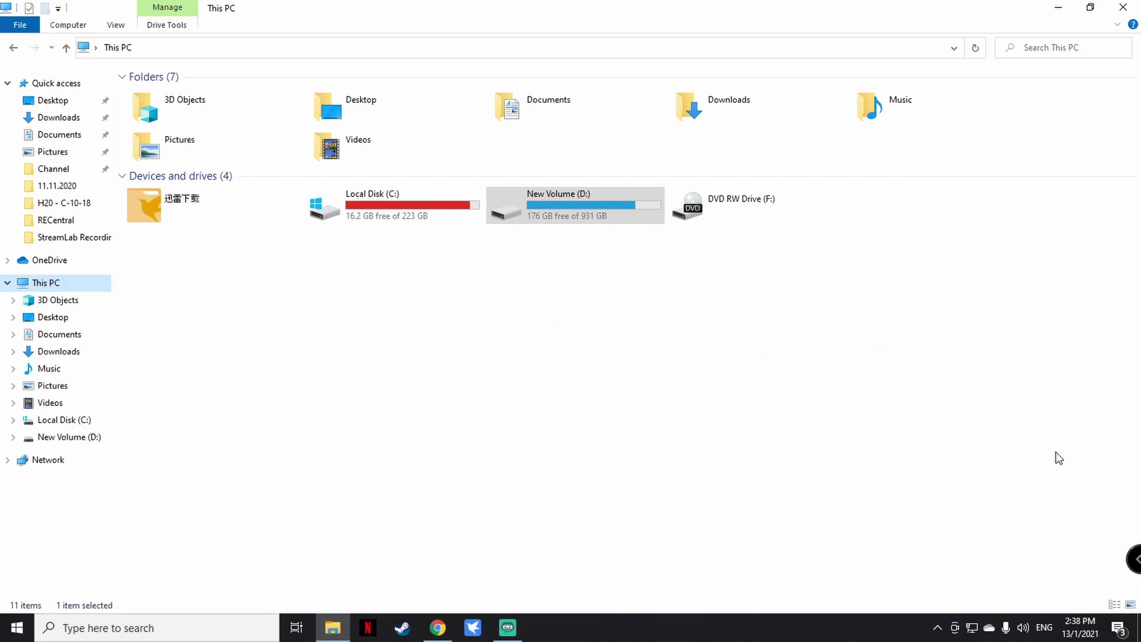
Check the tray's list of ejectable devices, then dismiss it without ejecting anything
{"action": "left_click", "coordinate": [937, 628]}
{"action": "left_click", "coordinate": [942, 575]}
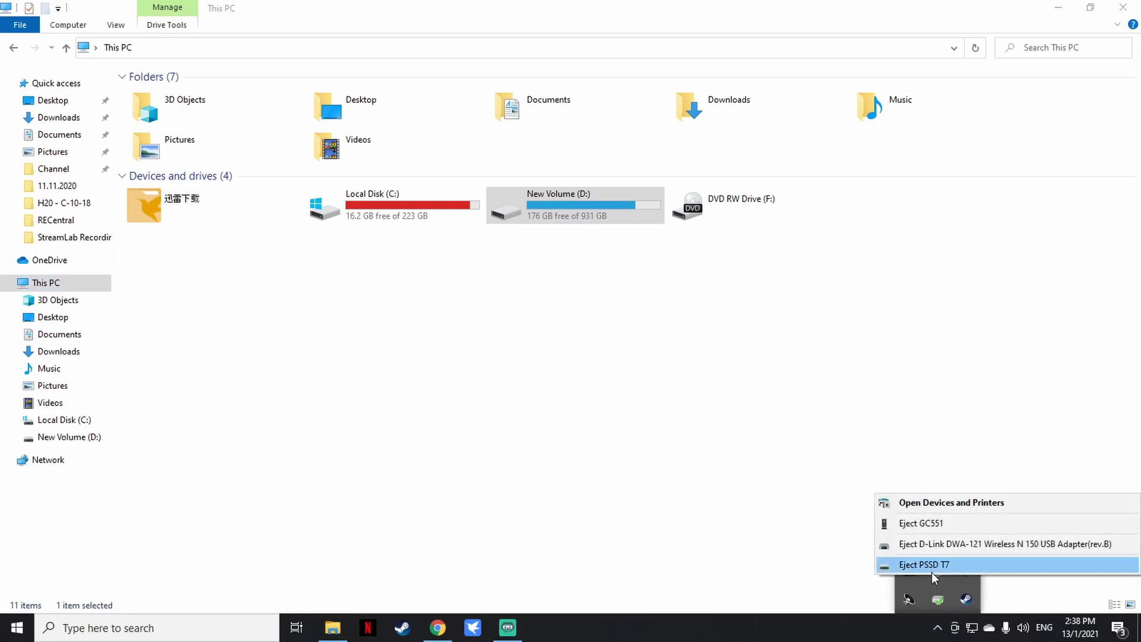
{"action": "left_click", "coordinate": [210, 392]}
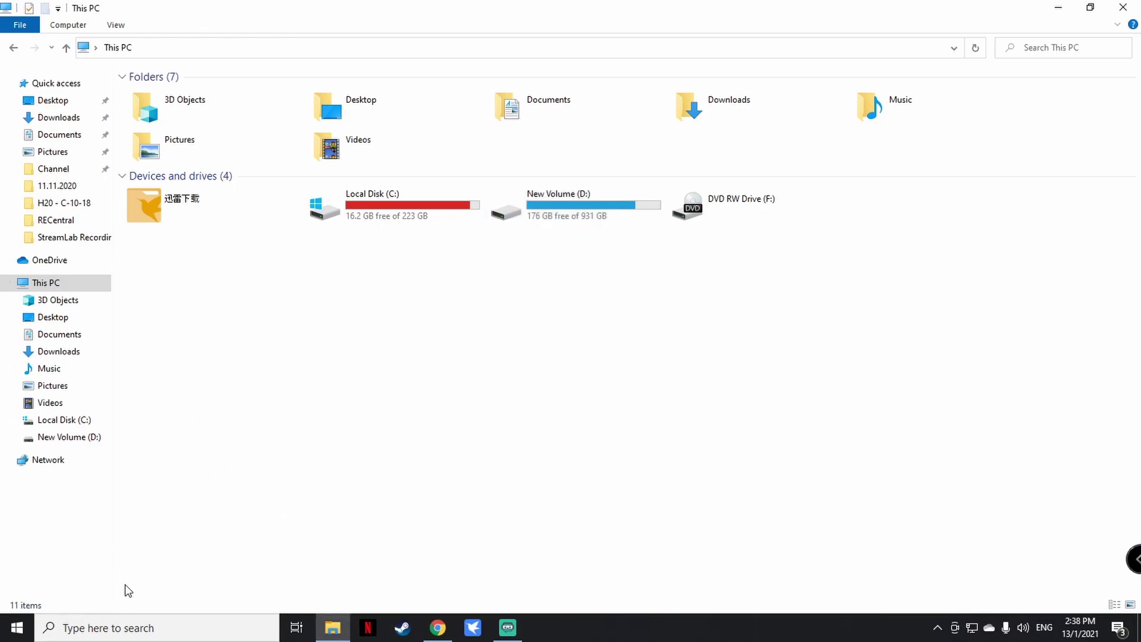
Open Disk Management from the Start quick menu and initialize Disk 2 as MBR
{"action": "right_click", "coordinate": [16, 635]}
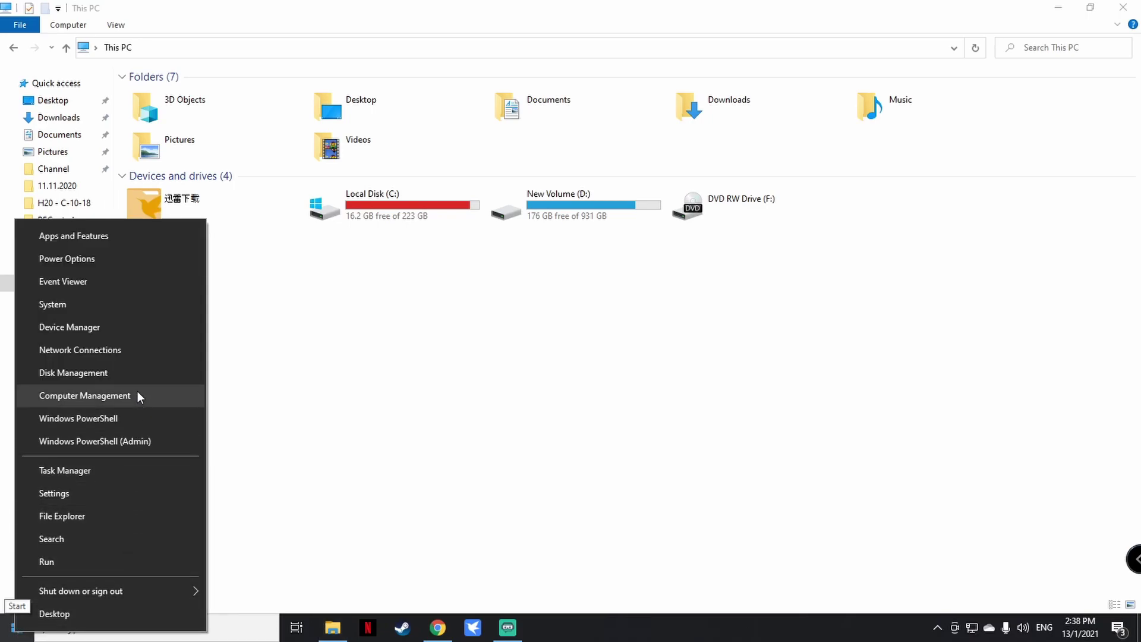
{"action": "left_click", "coordinate": [146, 374]}
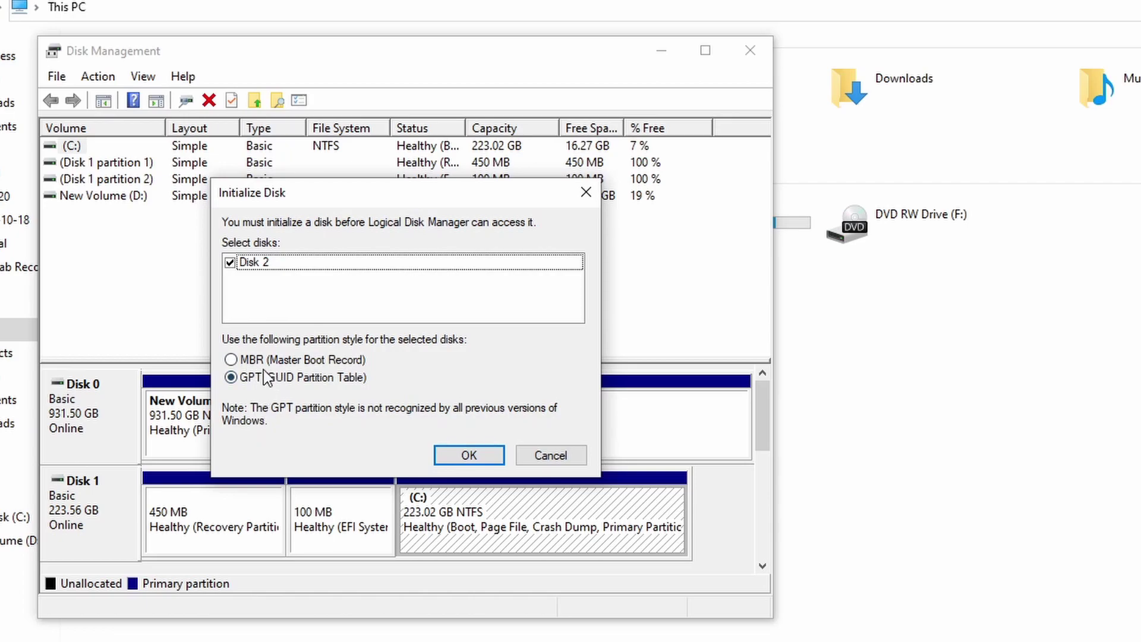
{"action": "left_click", "coordinate": [233, 361]}
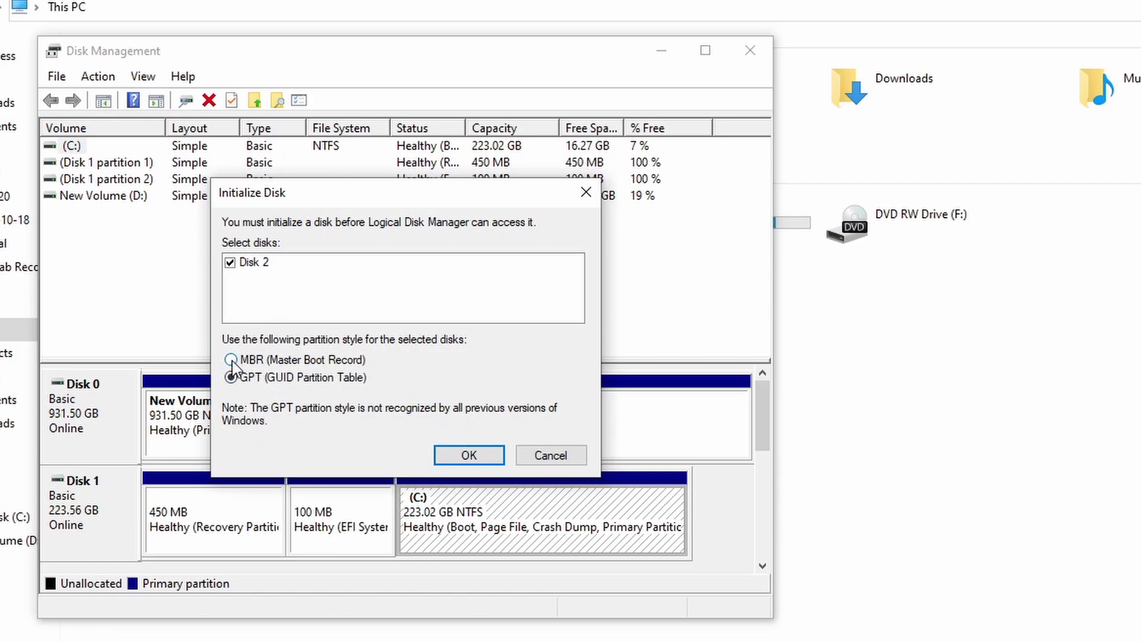
{"action": "left_click", "coordinate": [447, 458]}
{"action": "left_click", "coordinate": [707, 51]}
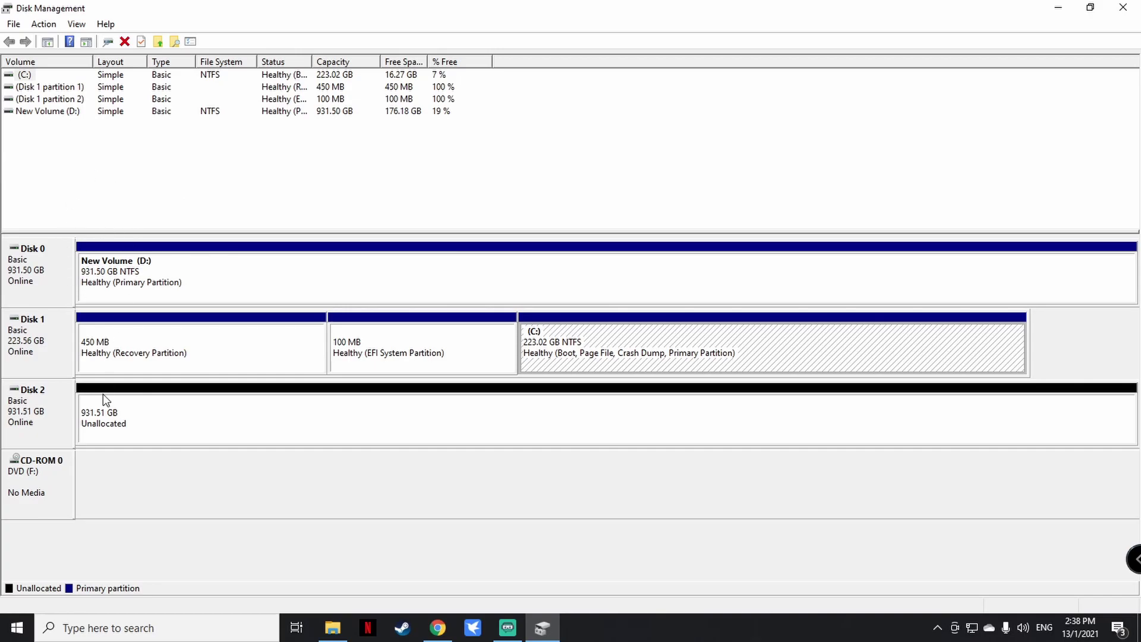
{"action": "right_click", "coordinate": [39, 424]}
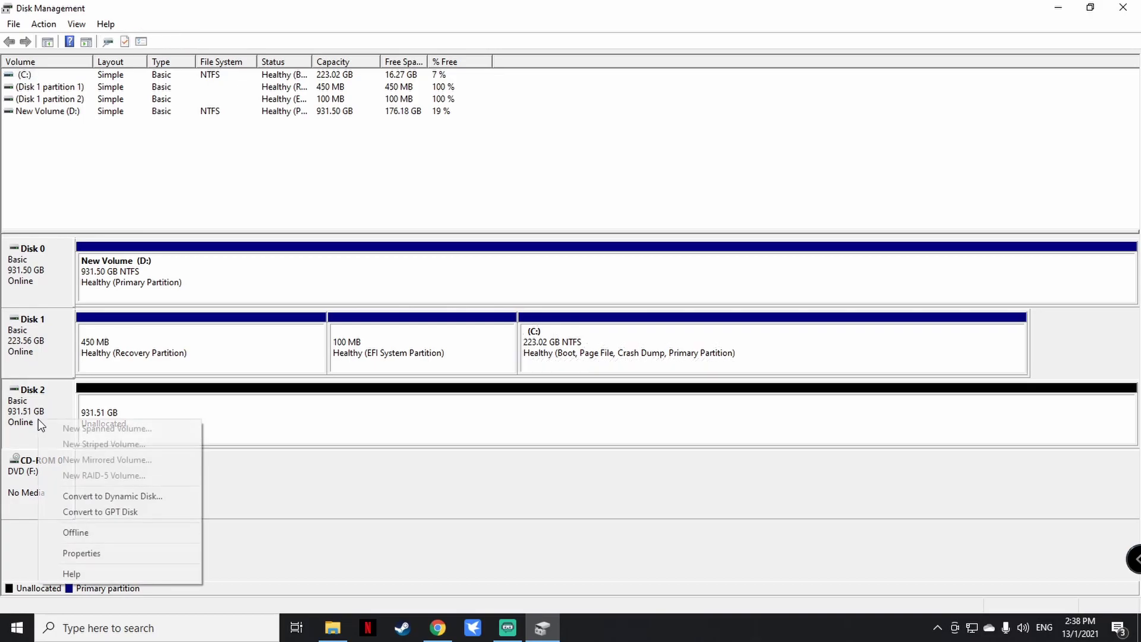
{"action": "left_click", "coordinate": [110, 553]}
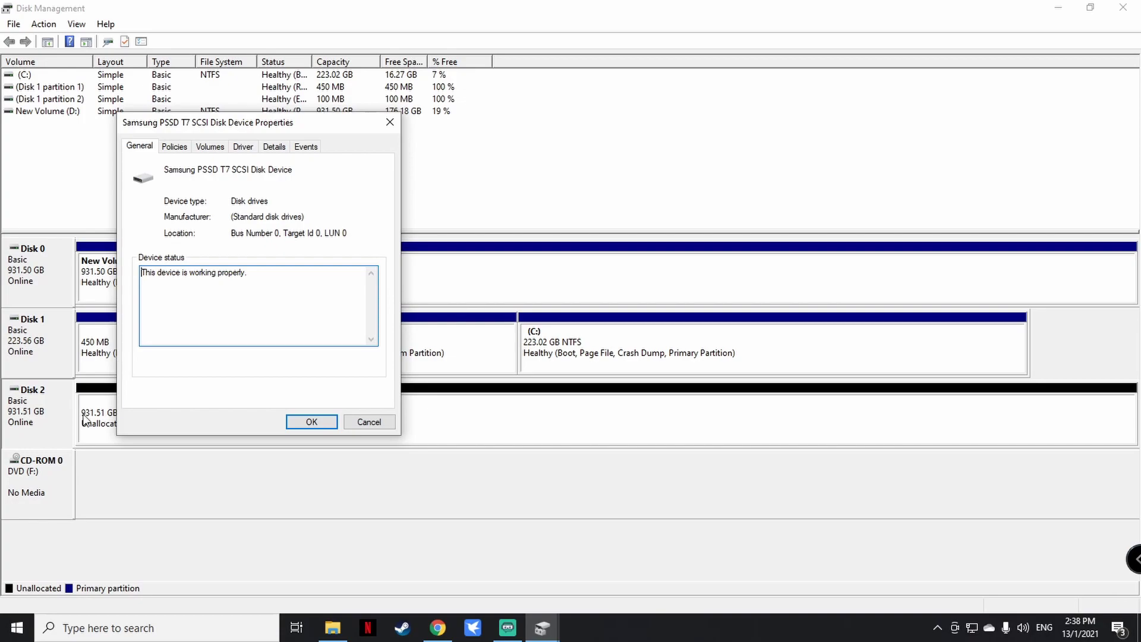
{"action": "key", "text": "Escape"}
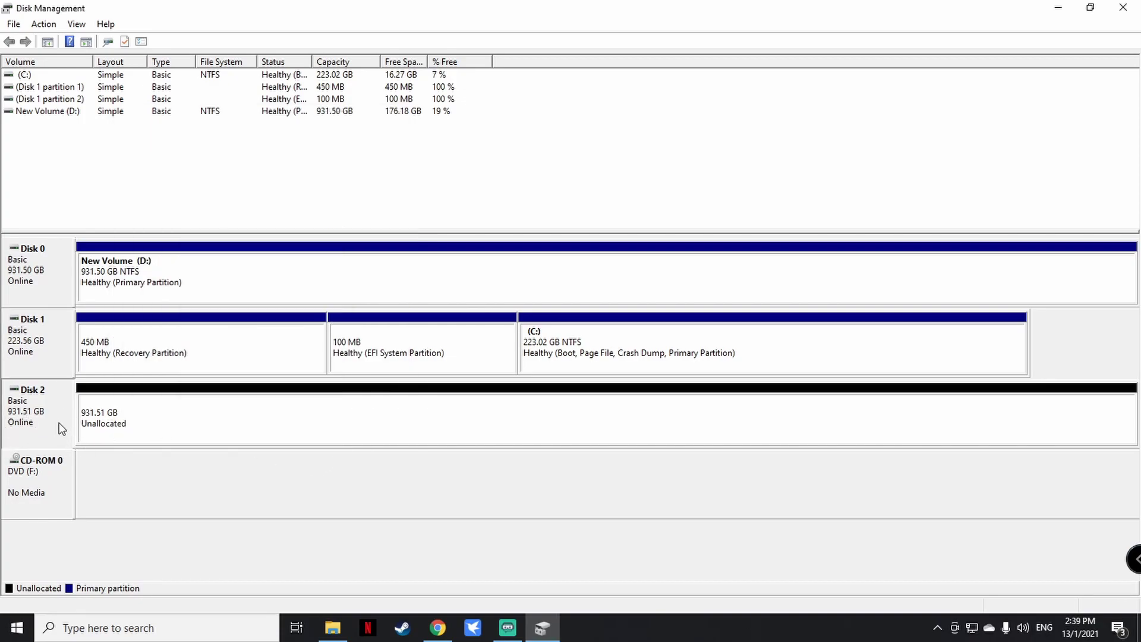
{"action": "left_click", "coordinate": [214, 418]}
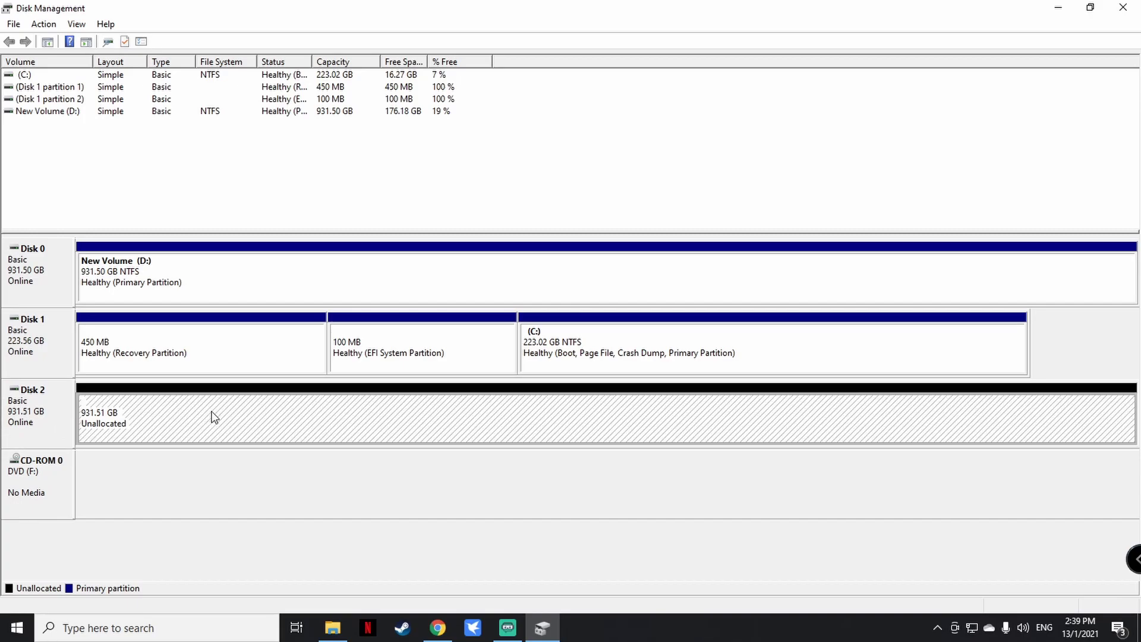
Start a New Simple Volume on Disk 2's unallocated space, keeping the 953867 MB size and drive letter E
{"action": "right_click", "coordinate": [180, 420]}
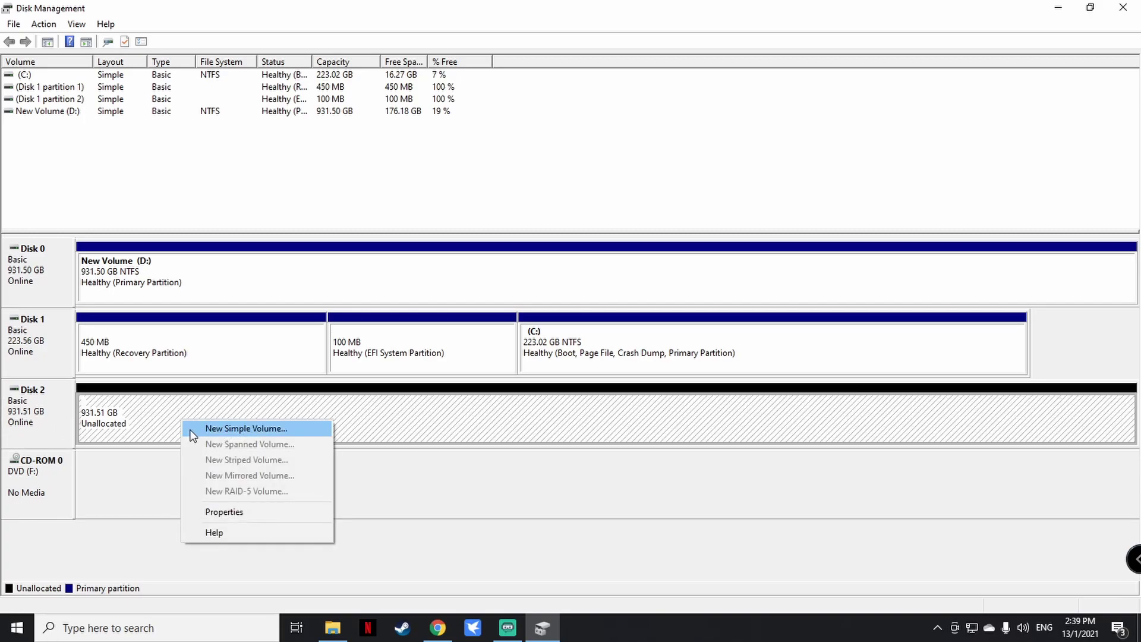
{"action": "left_click", "coordinate": [197, 429]}
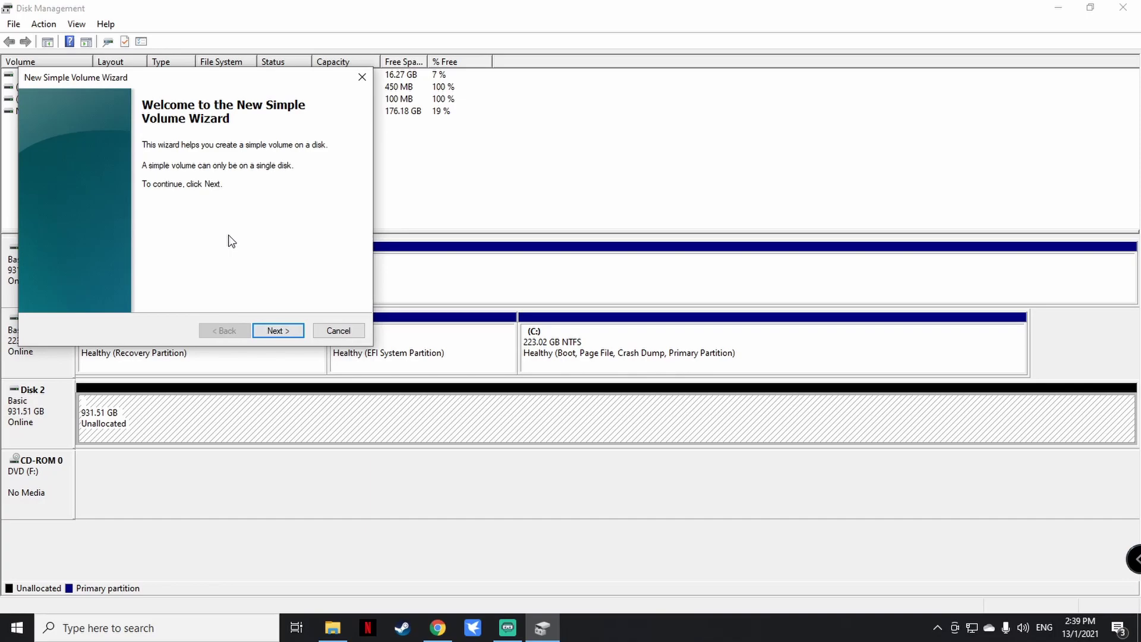
{"action": "left_click_drag", "start_coordinate": [179, 89], "coordinate": [502, 190]}
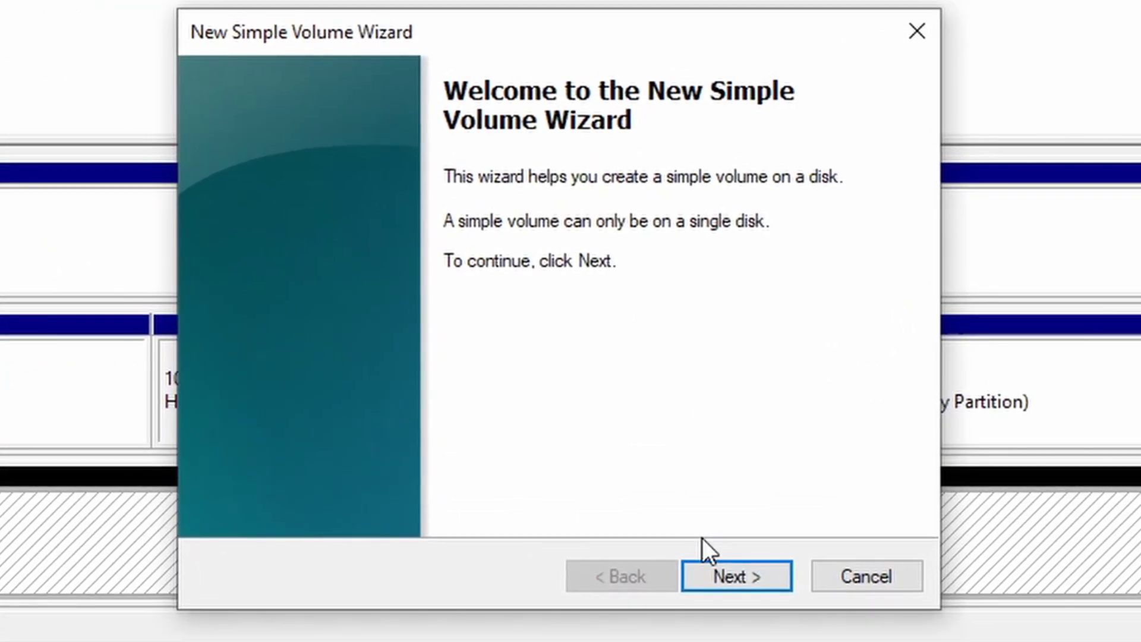
{"action": "left_click", "coordinate": [727, 575]}
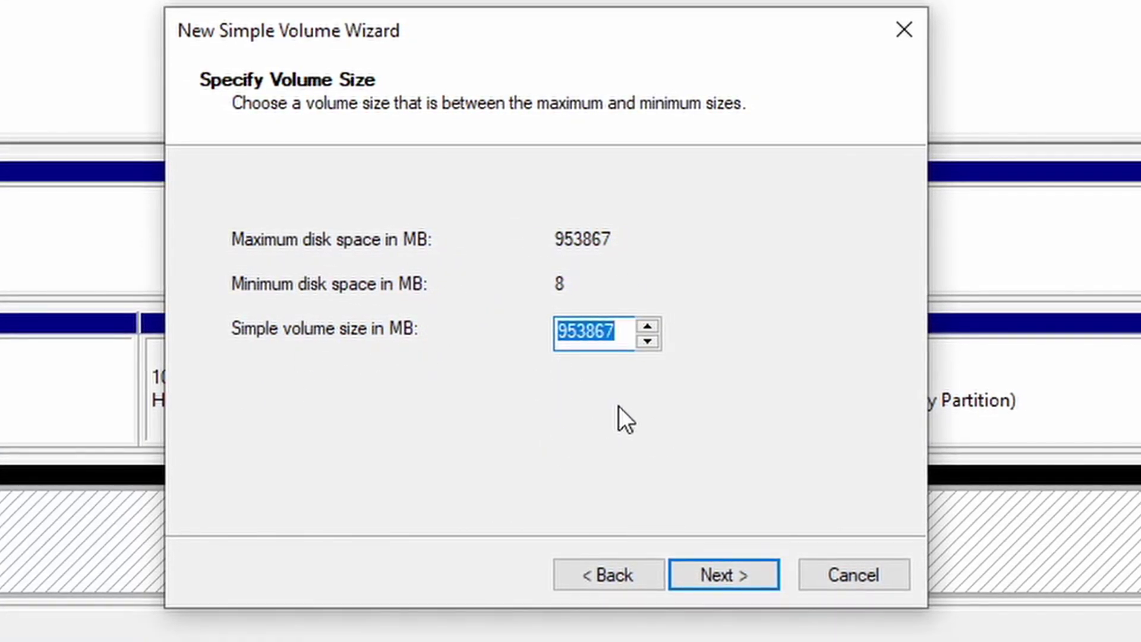
{"action": "left_click", "coordinate": [746, 579]}
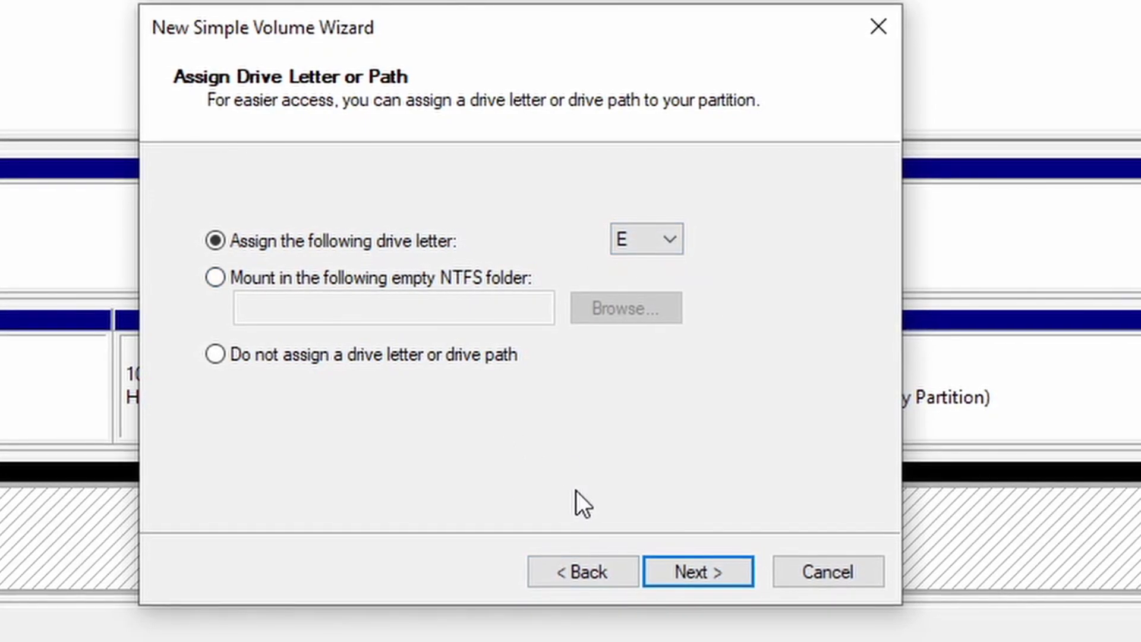
{"action": "left_click", "coordinate": [700, 574]}
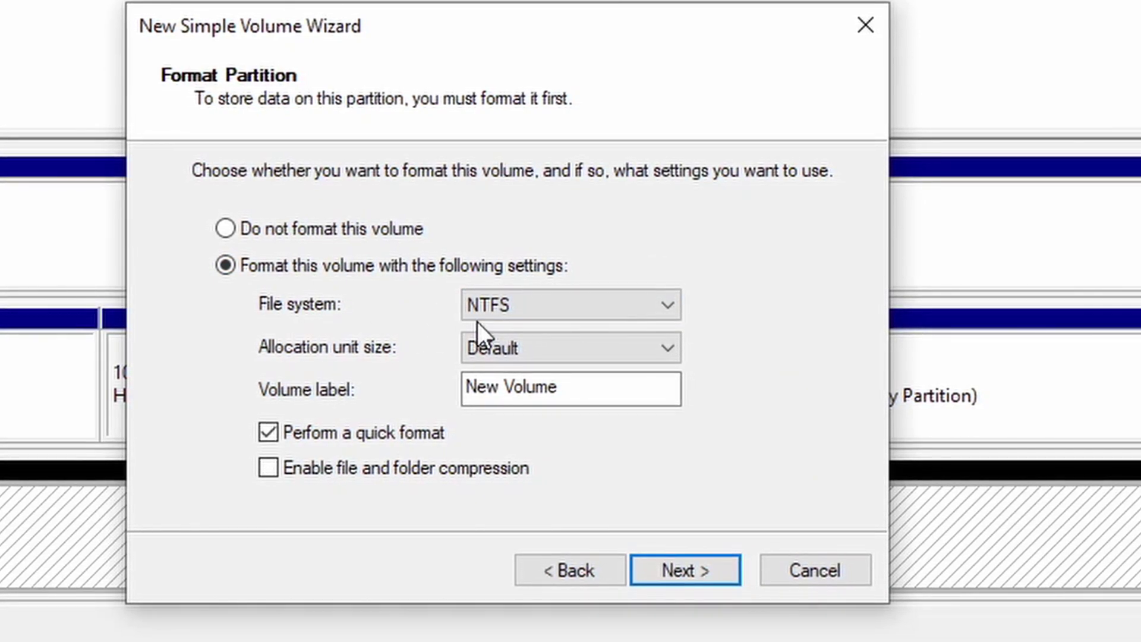
Choose exFAT as the file system and advance to the wizard's summary page
{"action": "left_click", "coordinate": [569, 313]}
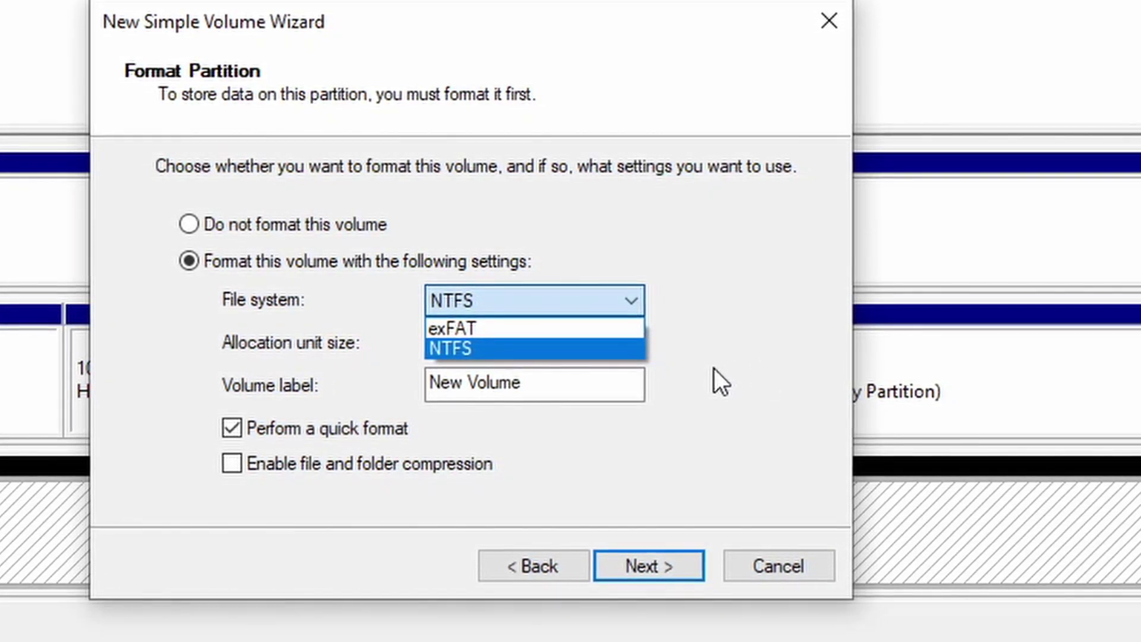
{"action": "left_click", "coordinate": [478, 330]}
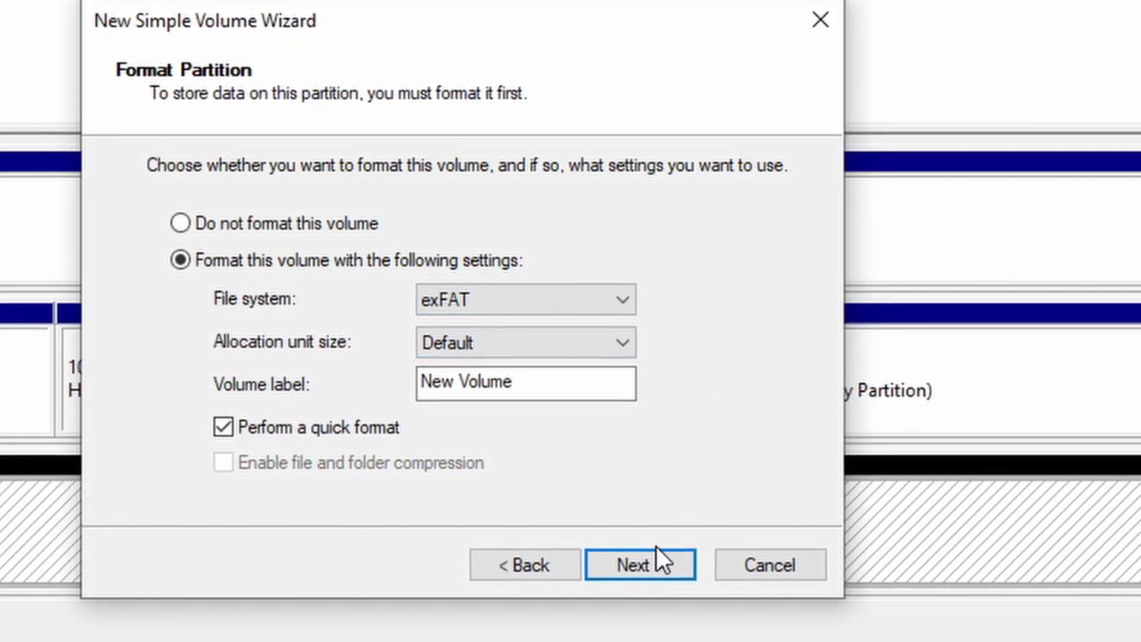
{"action": "left_click", "coordinate": [652, 571]}
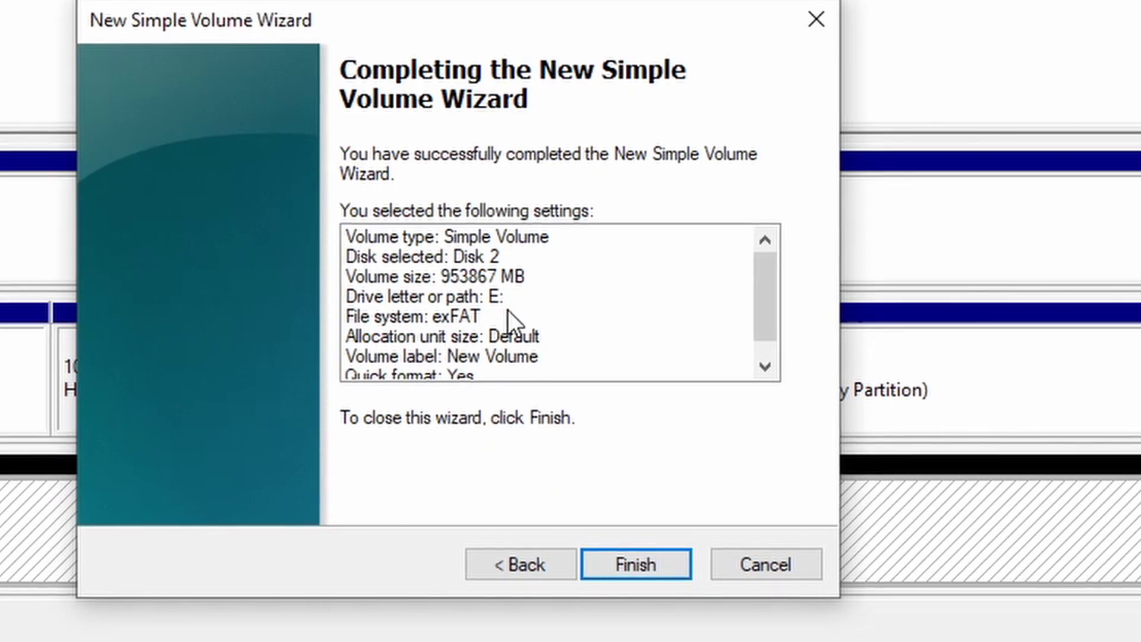
Finish the wizard, confirm New Volume (E:) in This PC, and bring up the USB eject menu
{"action": "left_click", "coordinate": [652, 574]}
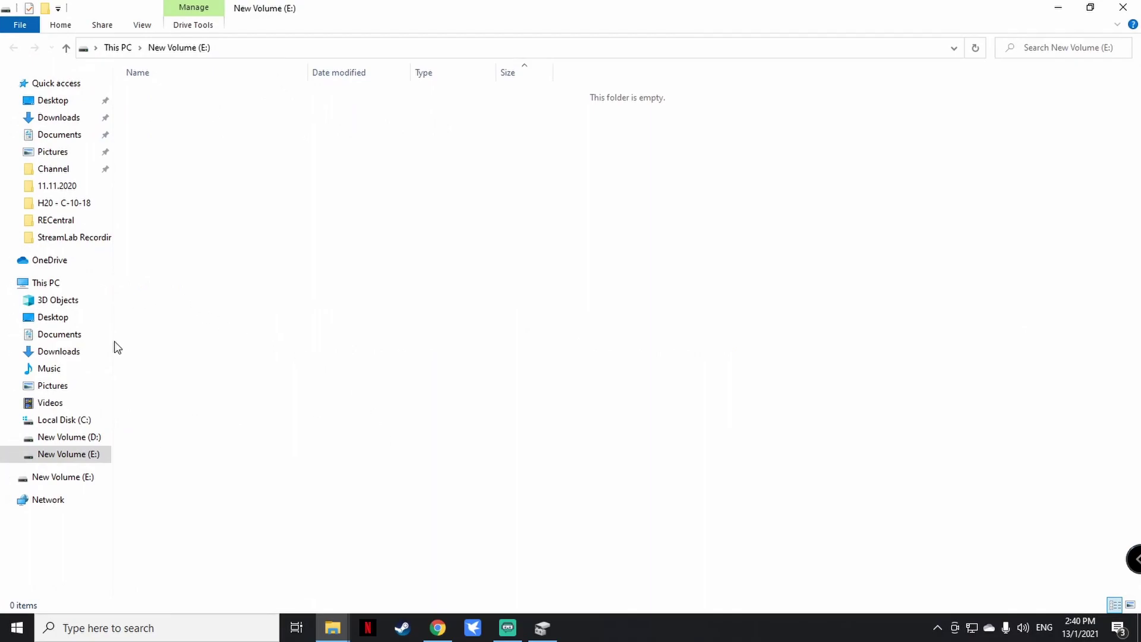
{"action": "left_click", "coordinate": [54, 285]}
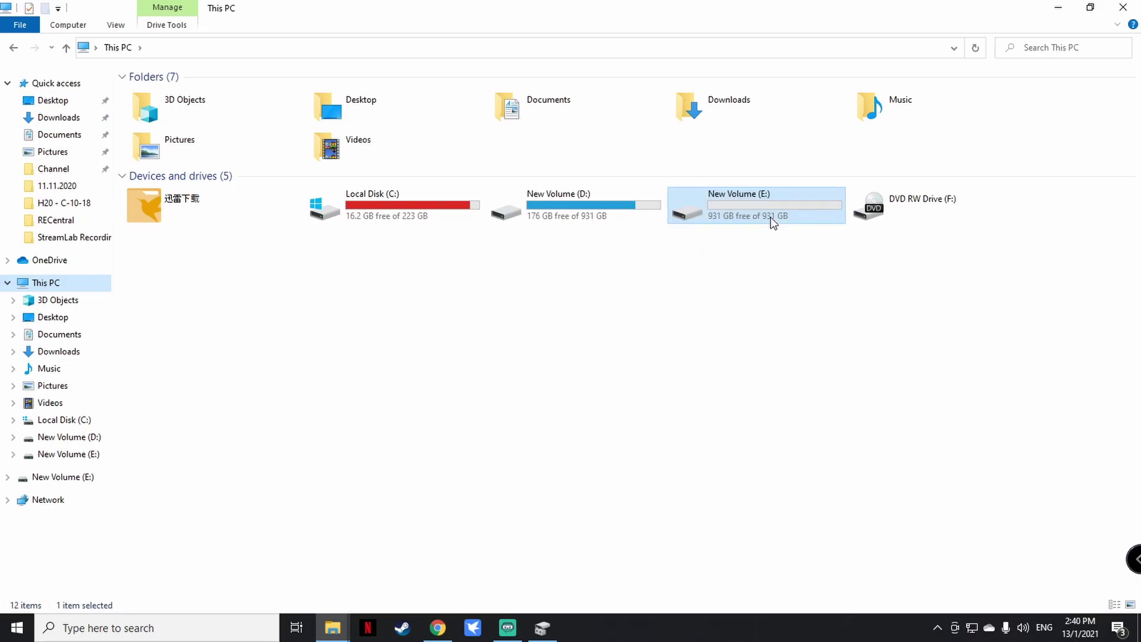
{"action": "left_click", "coordinate": [938, 628]}
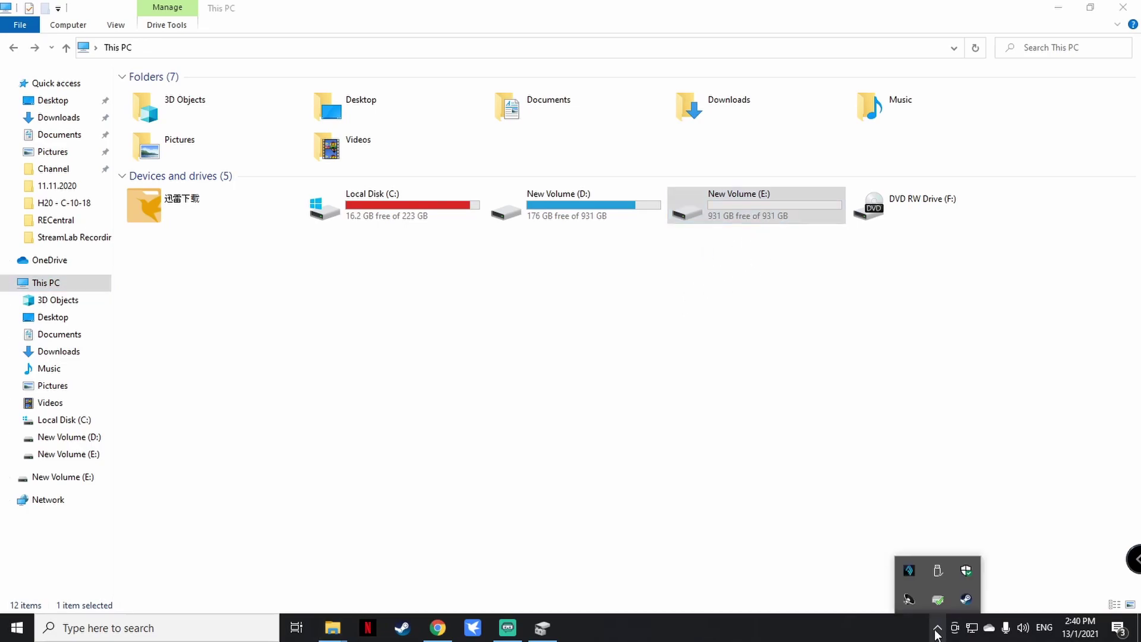
{"action": "left_click", "coordinate": [942, 569]}
Eject the PSSD T7, then review Storage settings including the Extended Storage drive details
{"action": "left_click", "coordinate": [960, 547]}
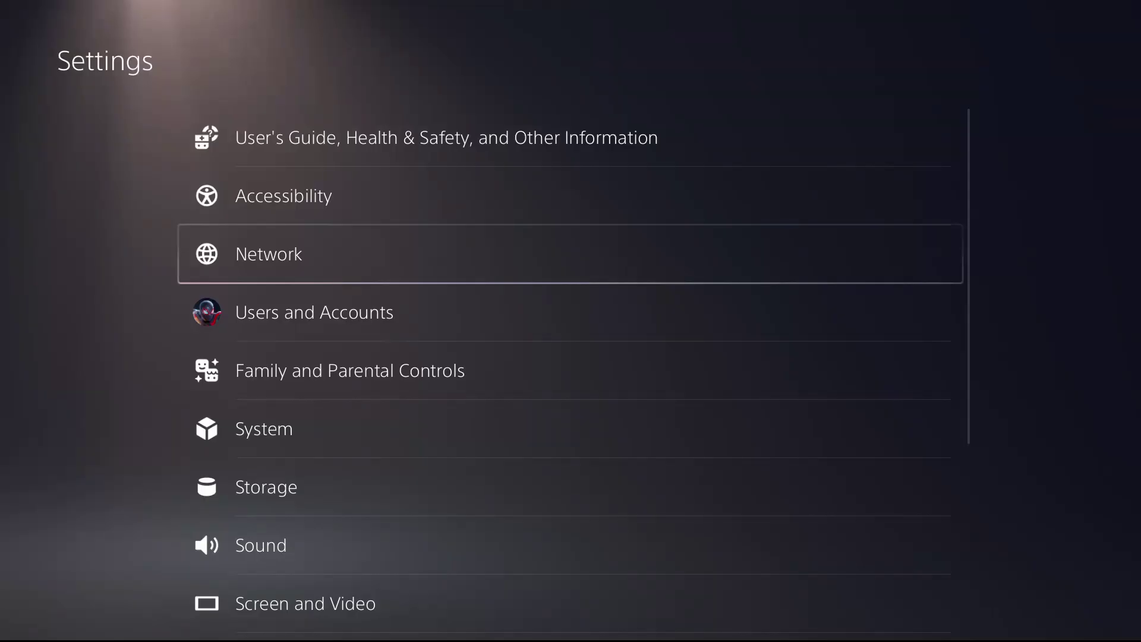
{"action": "key", "text": "Down"}
{"action": "key", "text": "Down"}
{"action": "key", "text": "Down"}
{"action": "key", "text": "Down"}
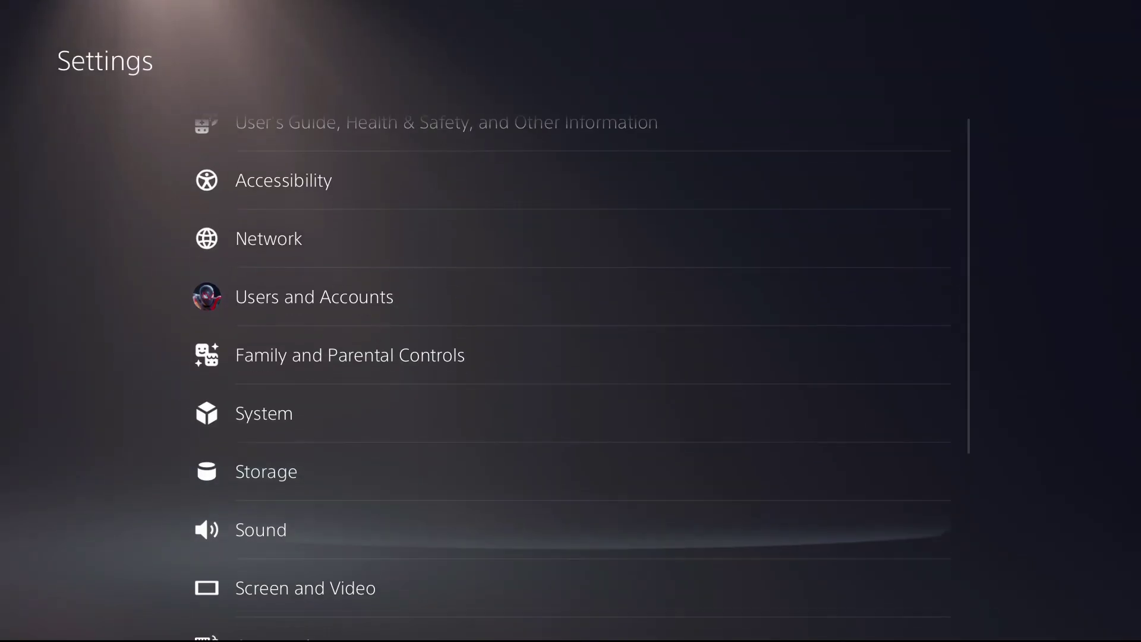
{"action": "key", "text": "Return"}
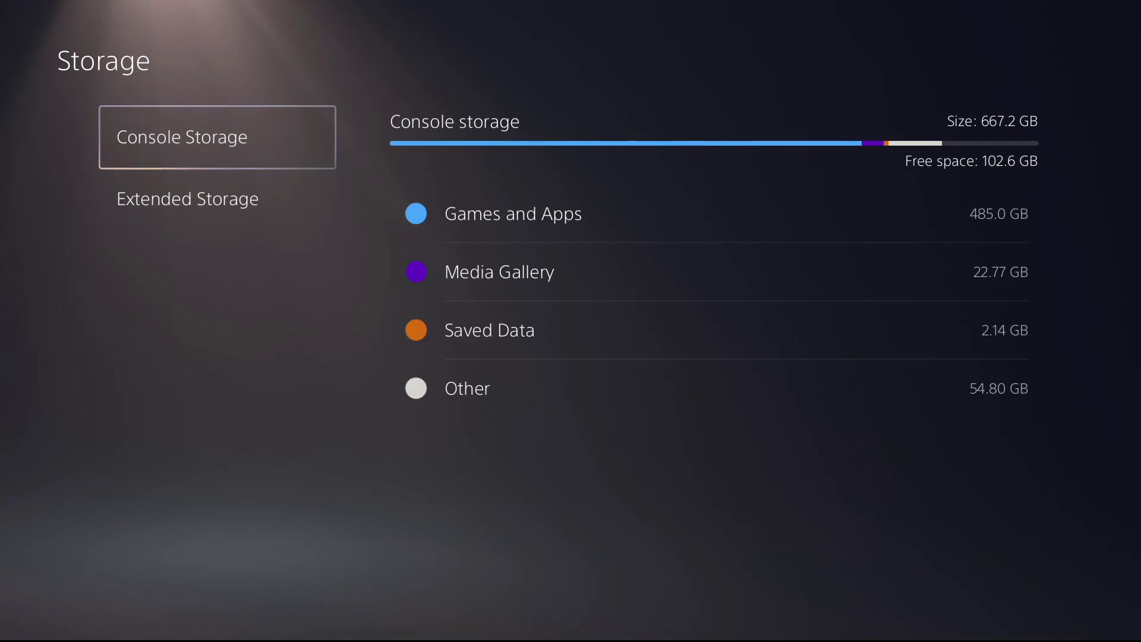
{"action": "key", "text": "Down"}
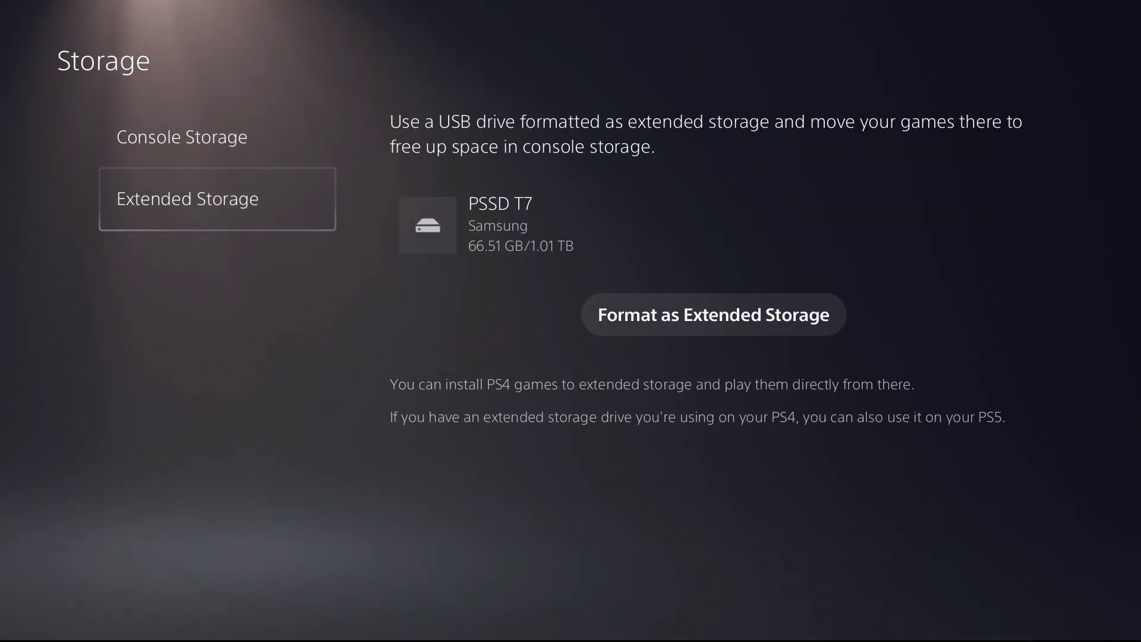
{"action": "key", "text": "Up"}
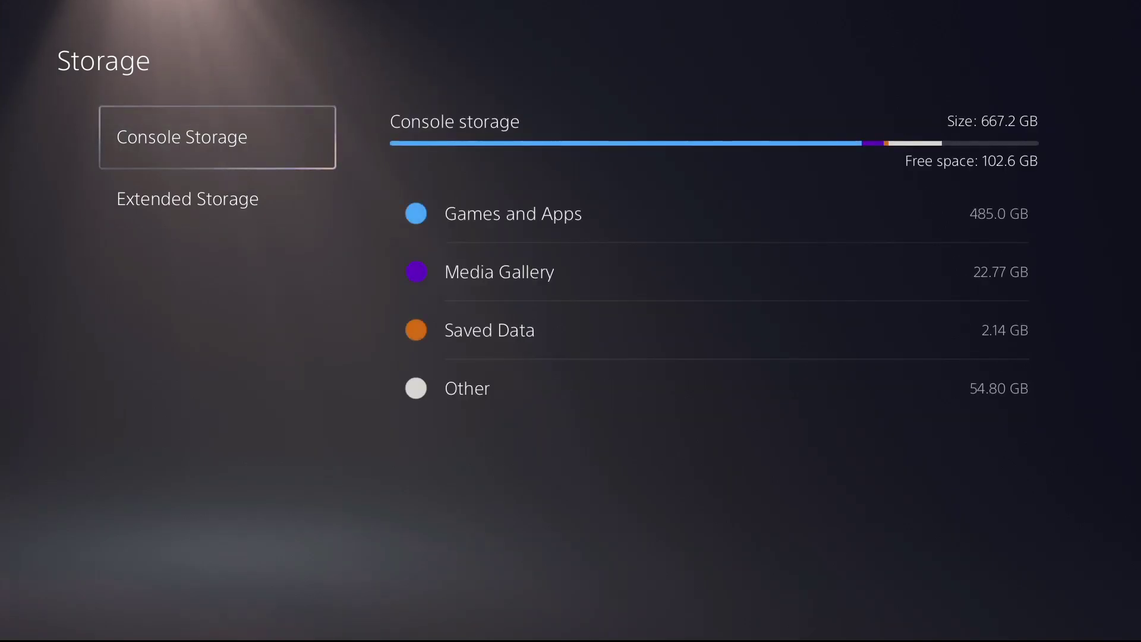
Copy the 23 selected Media Gallery items to the USB drive
{"action": "key", "text": "Right"}
{"action": "key", "text": "Down"}
{"action": "key", "text": "Return"}
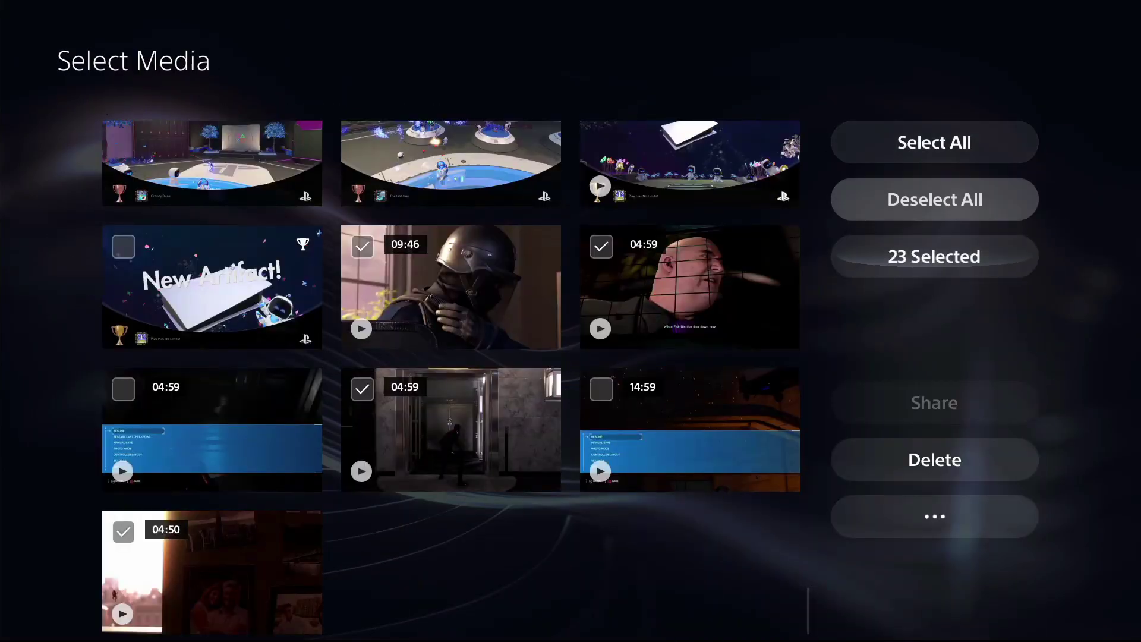
{"action": "key", "text": "Down"}
{"action": "key", "text": "Down"}
{"action": "key", "text": "Down"}
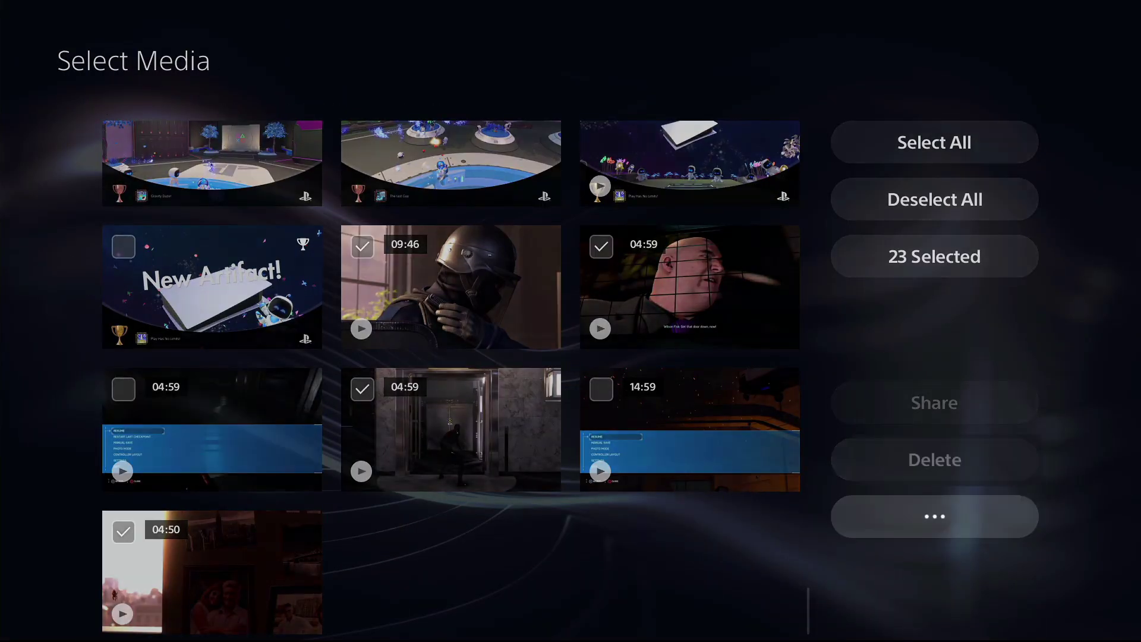
{"action": "key", "text": "Return"}
{"action": "key", "text": "Return"}
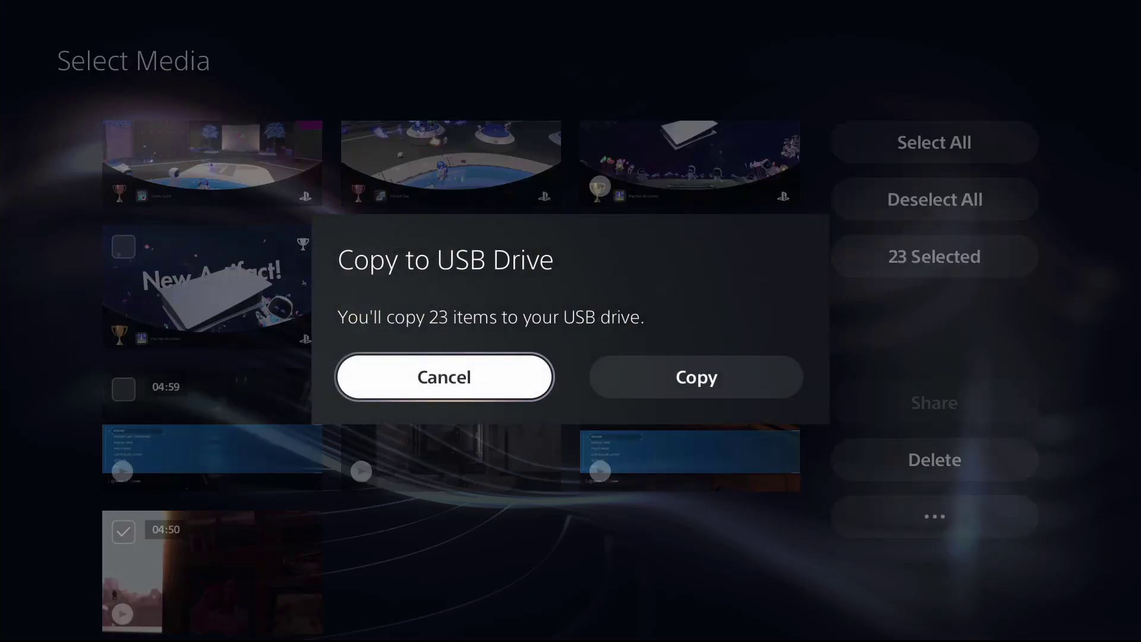
{"action": "key", "text": "Right"}
{"action": "key", "text": "Return"}
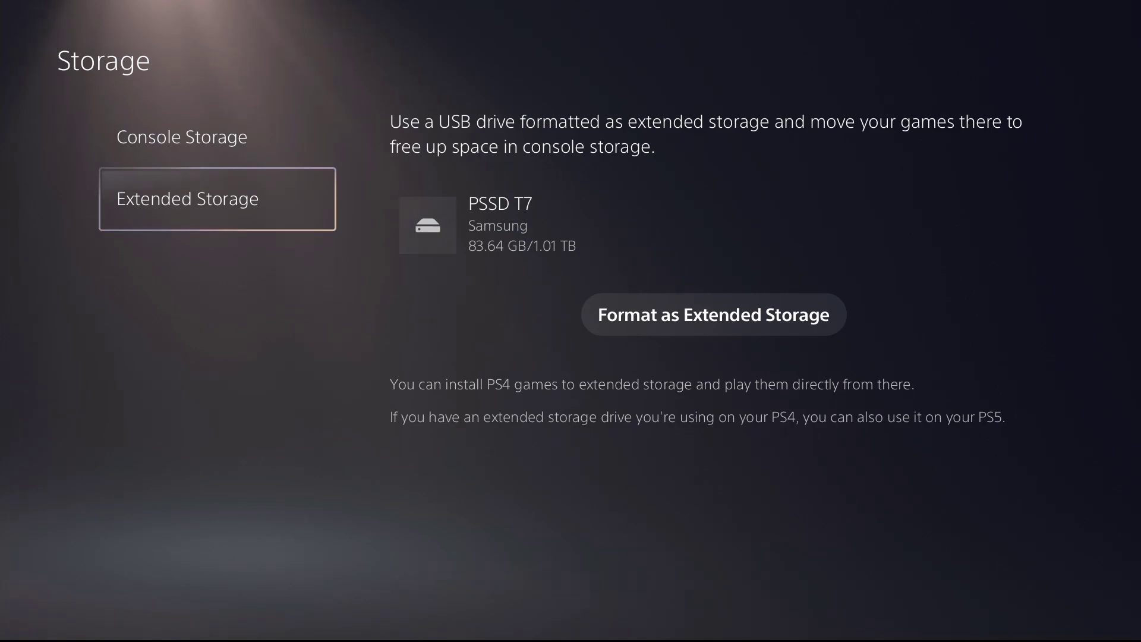
Choose Format as Extended Storage to reach the warning that all USB drive data will be deleted
{"action": "key", "text": "Right"}
{"action": "key", "text": "Return"}
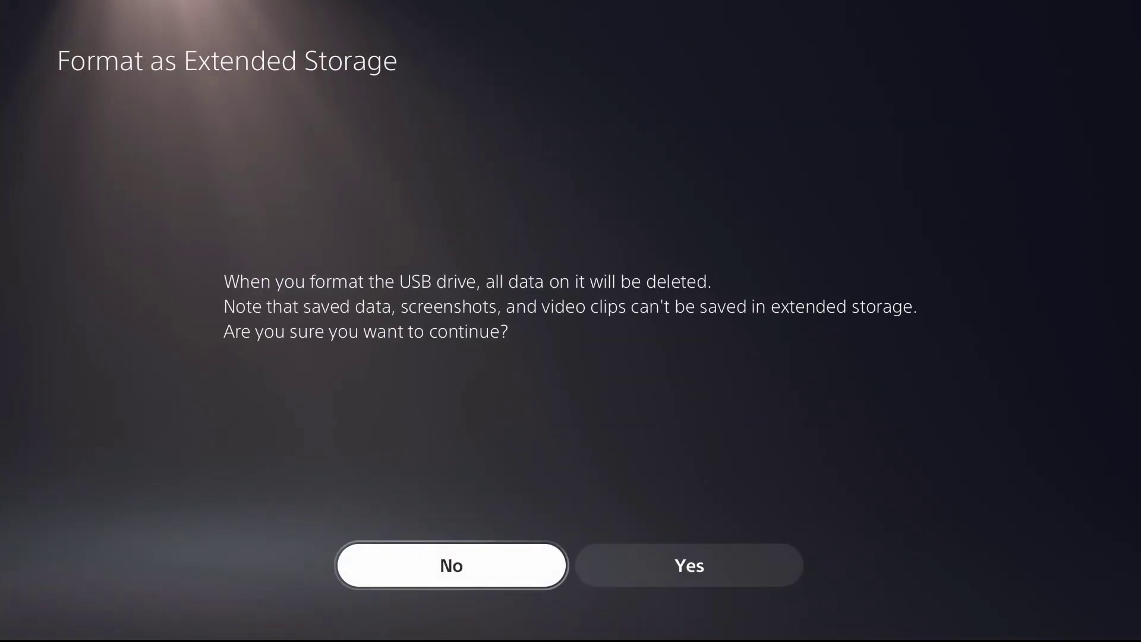